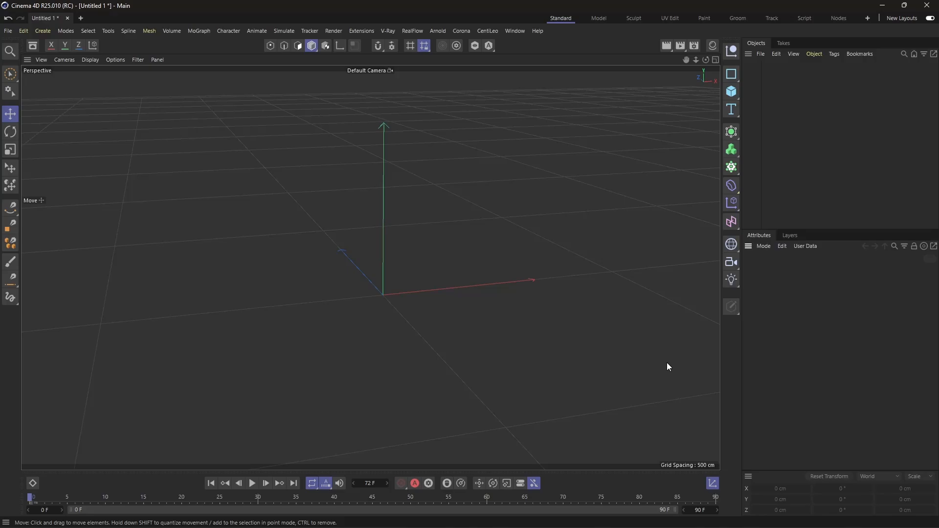
# Add a cube and move it about 150 cm in the negative X direction
pyautogui.click(734, 92)
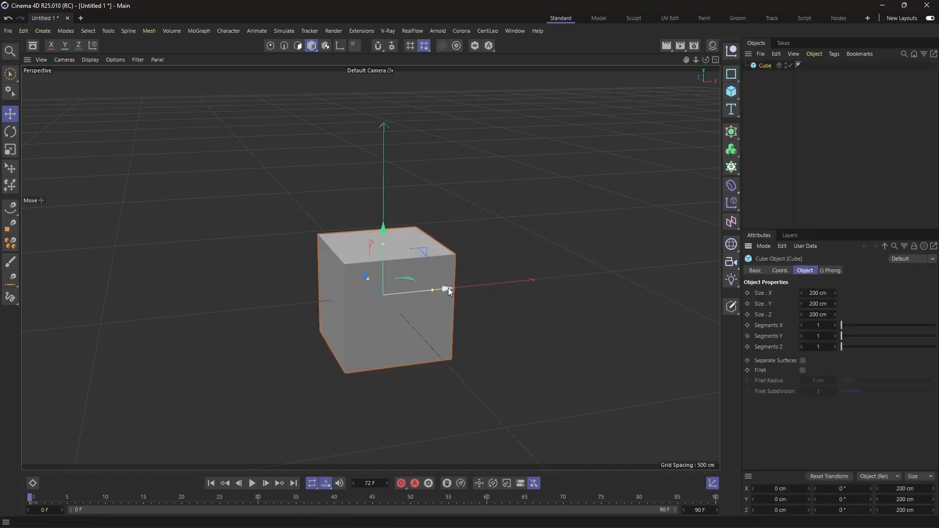
pyautogui.moveTo(448, 288); pyautogui.dragTo(372, 298)
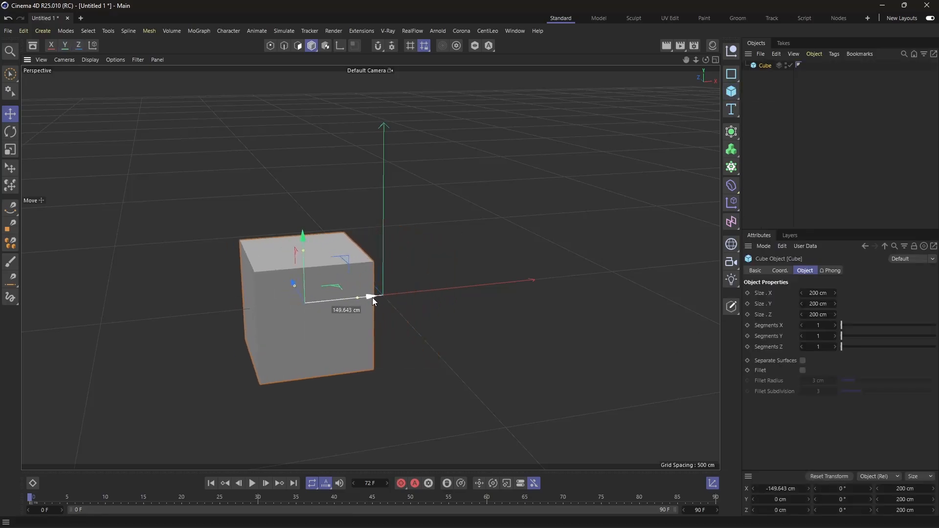
# Add a sphere and move it to about X -42 cm and Z -116 cm so it overlaps the cube's corner
pyautogui.click(733, 92)
pyautogui.click(849, 139)
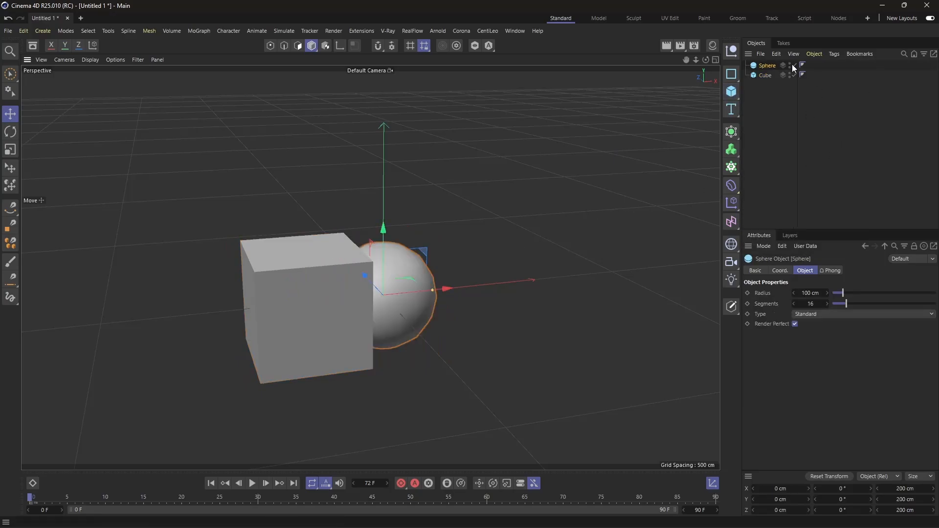
pyautogui.moveTo(704, 59); pyautogui.dragTo(544, 139)
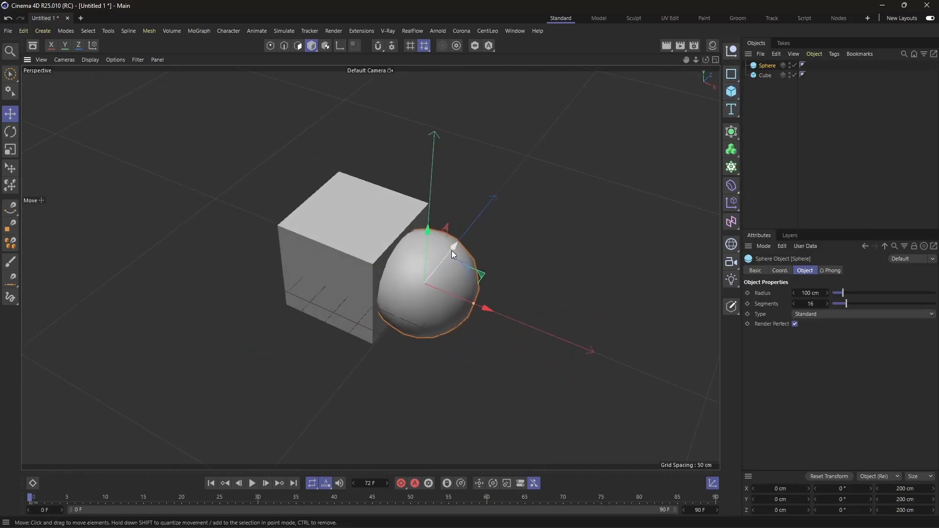
pyautogui.moveTo(451, 251); pyautogui.dragTo(416, 289)
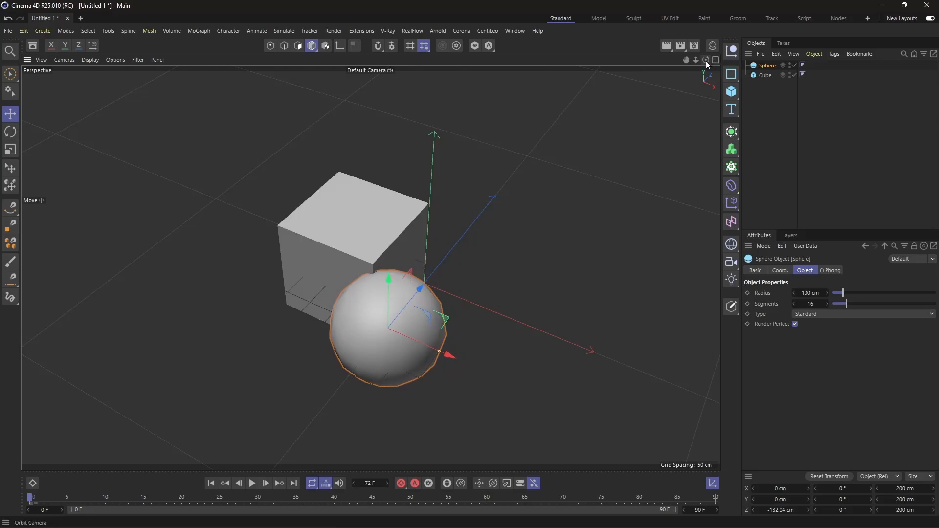
pyautogui.moveTo(706, 60)
pyautogui.mouseDown()
pyautogui.moveTo(611, 98)
pyautogui.moveTo(706, 62)
pyautogui.mouseUp()
pyautogui.moveTo(462, 259); pyautogui.dragTo(432, 270)
pyautogui.moveTo(360, 290); pyautogui.dragTo(354, 284)
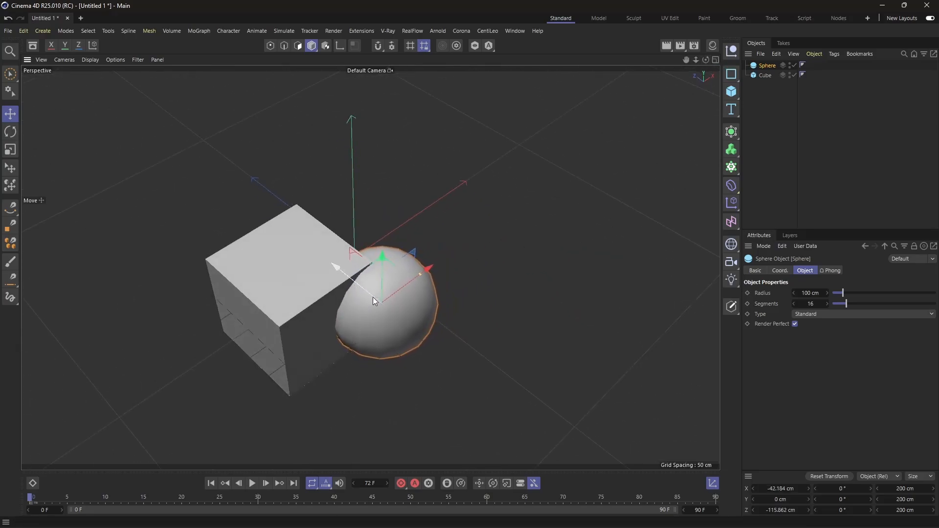
# Add a Boole generator and nest the sphere and cube under it, with the sphere as the first child
pyautogui.moveTo(706, 60); pyautogui.dragTo(645, 59)
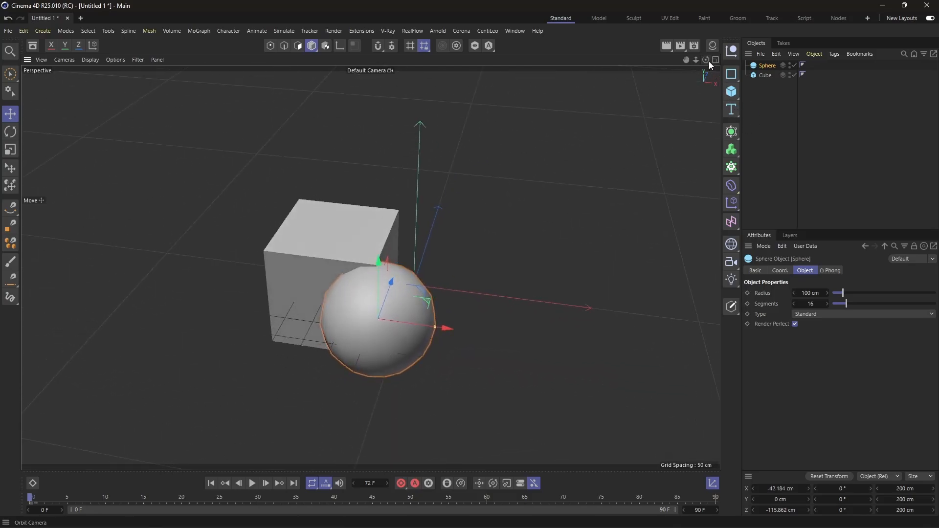
pyautogui.moveTo(706, 59); pyautogui.dragTo(657, 62)
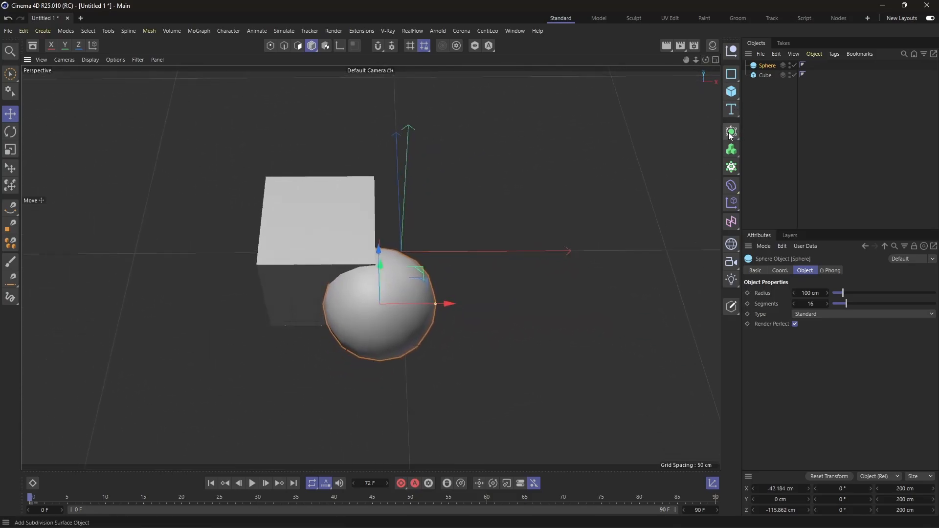
pyautogui.click(731, 135)
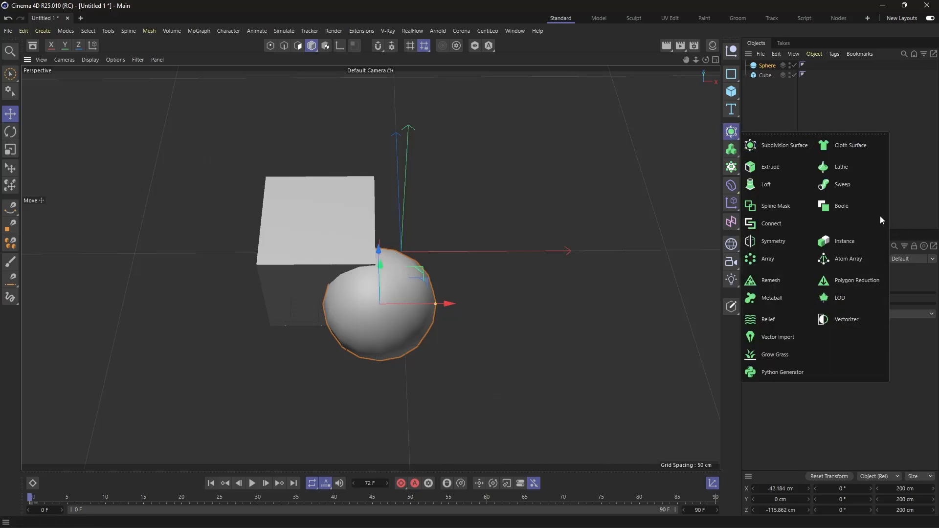
pyautogui.click(836, 209)
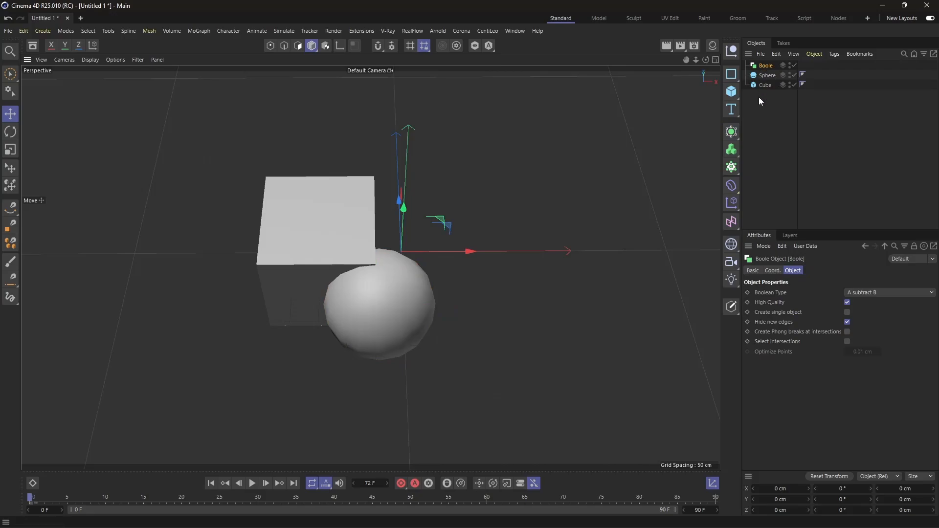
pyautogui.moveTo(759, 97); pyautogui.dragTo(768, 76)
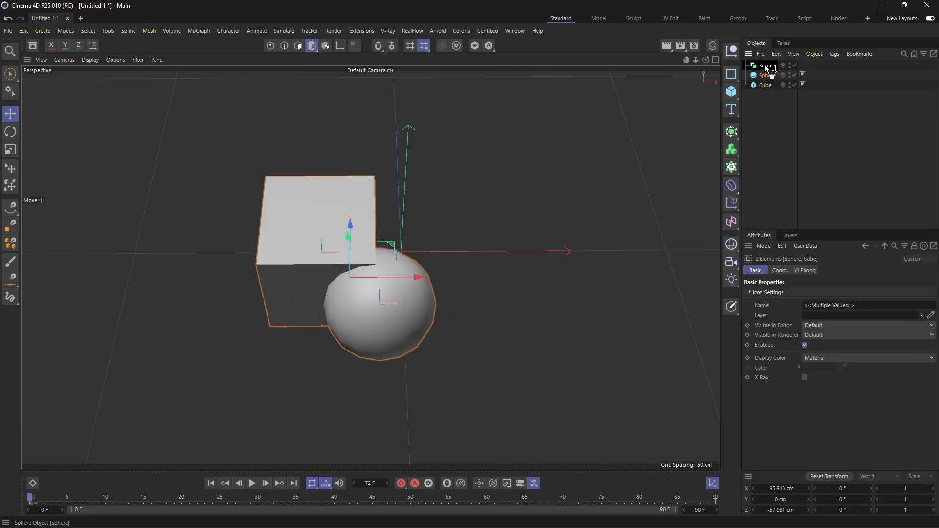
pyautogui.moveTo(764, 65); pyautogui.dragTo(764, 65)
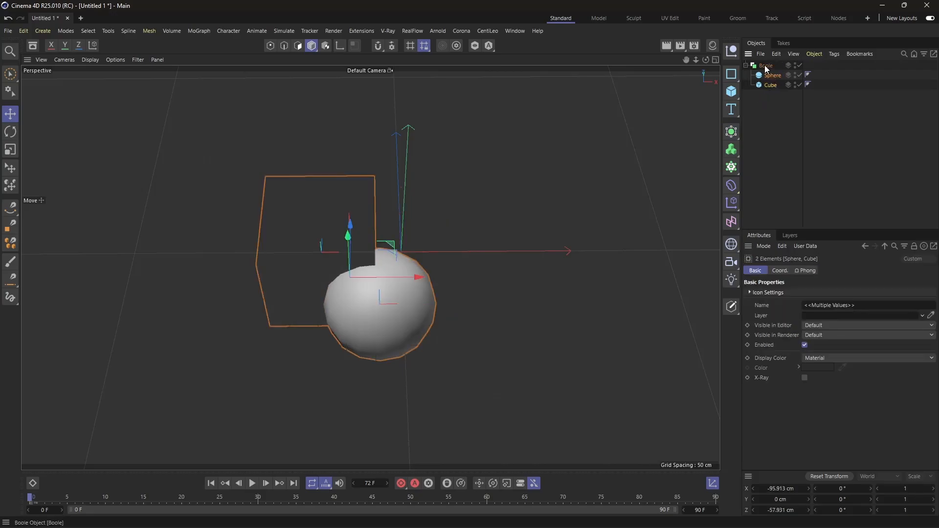
pyautogui.click(774, 119)
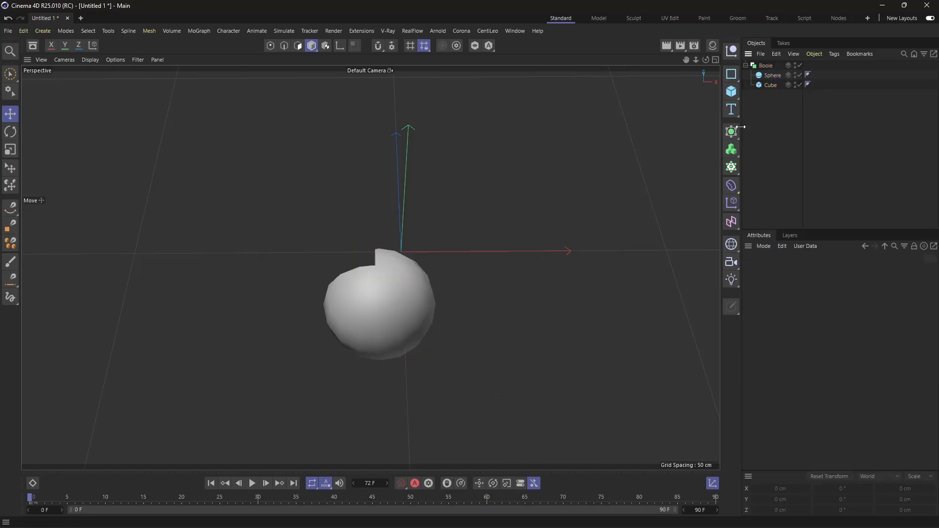
# Examine the Boole's cut on the sphere and how its sphere and cube children relate to it
pyautogui.click(765, 65)
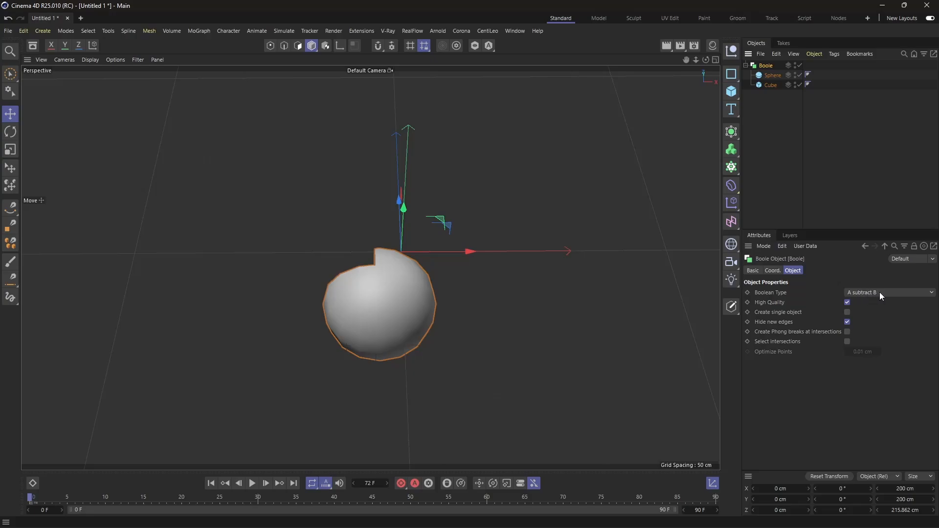
pyautogui.moveTo(706, 59); pyautogui.dragTo(651, 64)
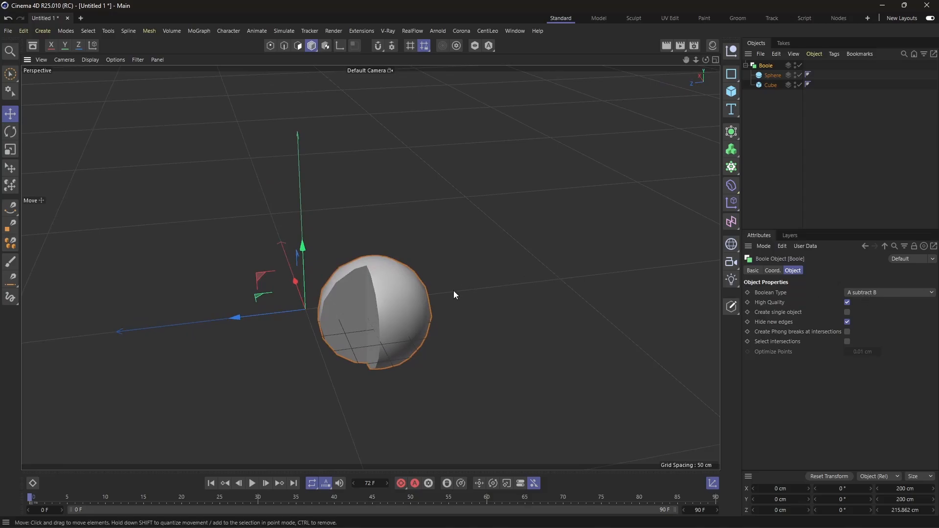
pyautogui.moveTo(705, 61)
pyautogui.mouseDown()
pyautogui.moveTo(690, 64)
pyautogui.moveTo(704, 53)
pyautogui.moveTo(692, 47)
pyautogui.moveTo(710, 47)
pyautogui.mouseUp()
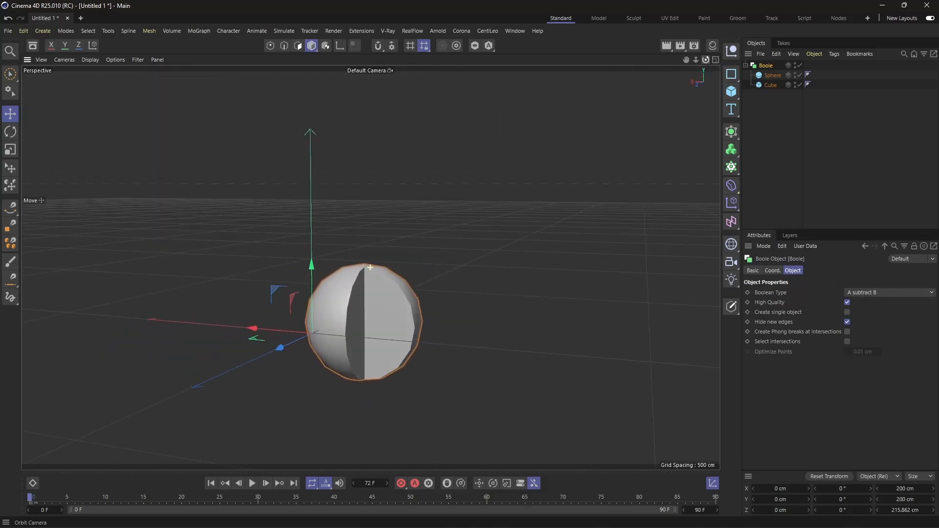
pyautogui.click(773, 78)
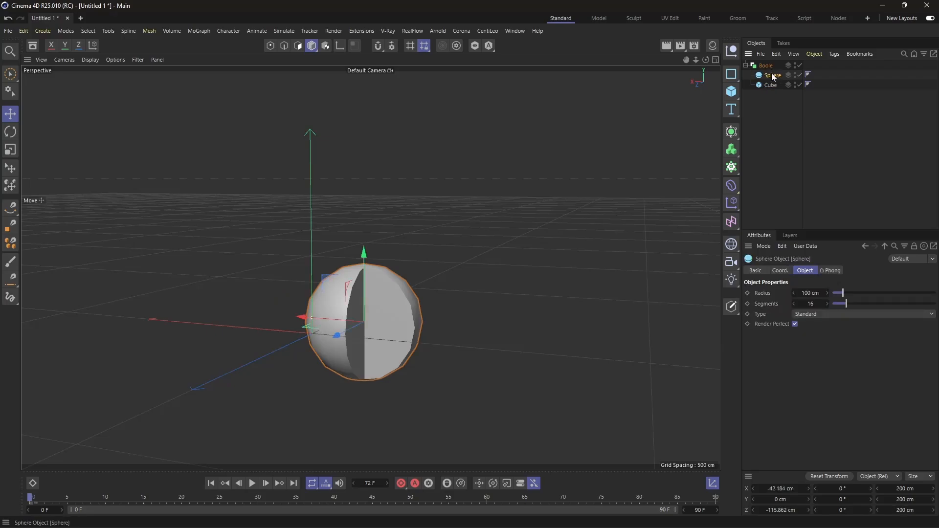
pyautogui.click(766, 85)
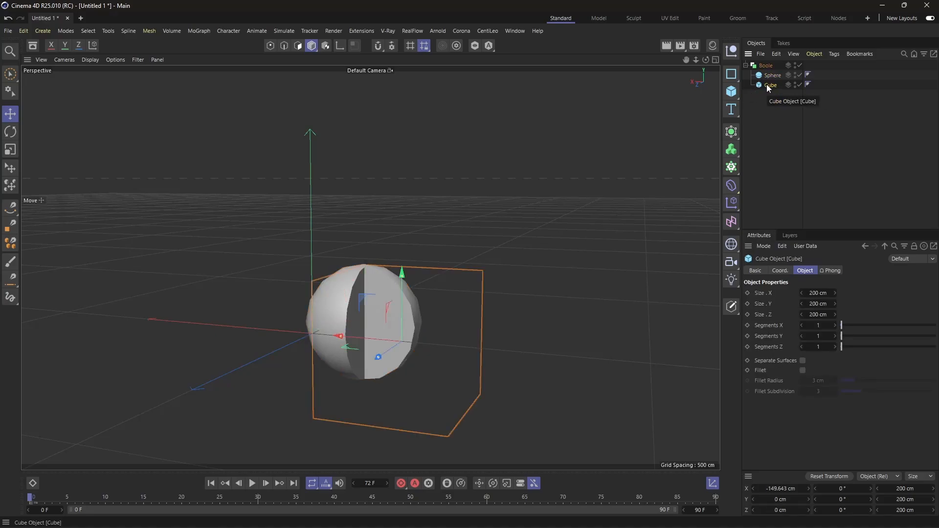
# Set the Boole's Boolean Type to A union B
pyautogui.click(765, 66)
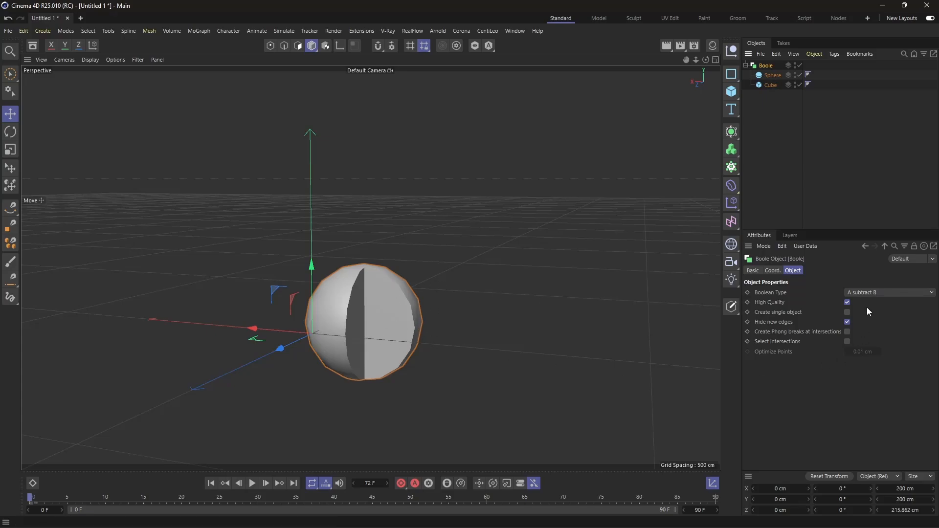
pyautogui.click(873, 292)
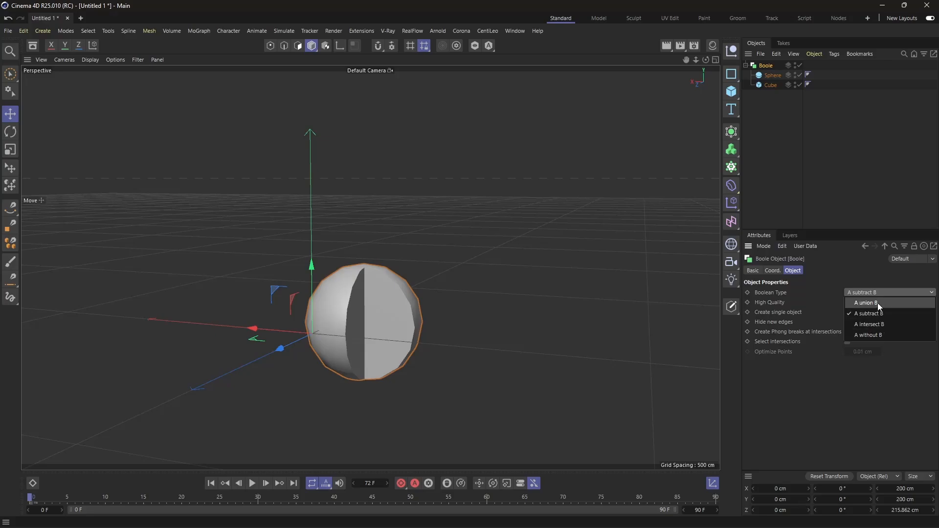
pyautogui.click(877, 303)
pyautogui.moveTo(706, 59); pyautogui.dragTo(684, 68)
pyautogui.moveTo(371, 267); pyautogui.dragTo(383, 265)
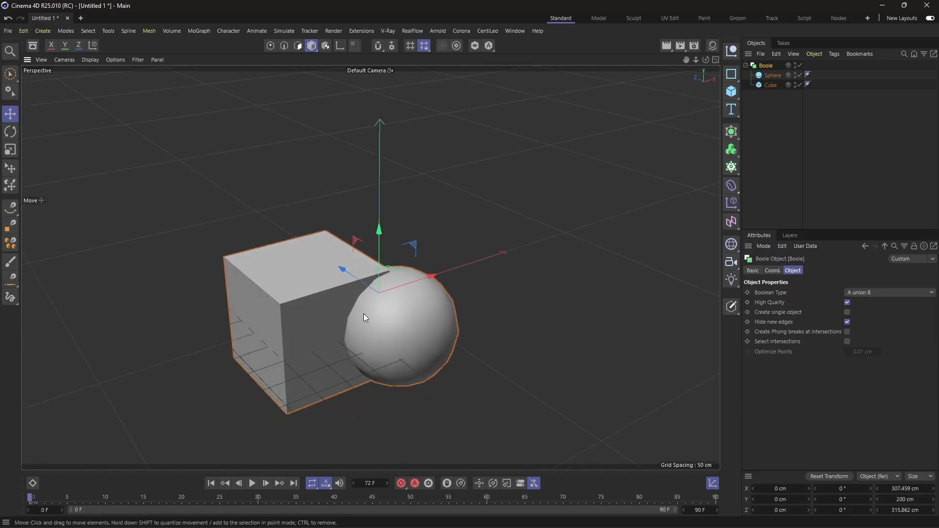
# Change the Boole's Boolean Type to A intersect B
pyautogui.click(863, 291)
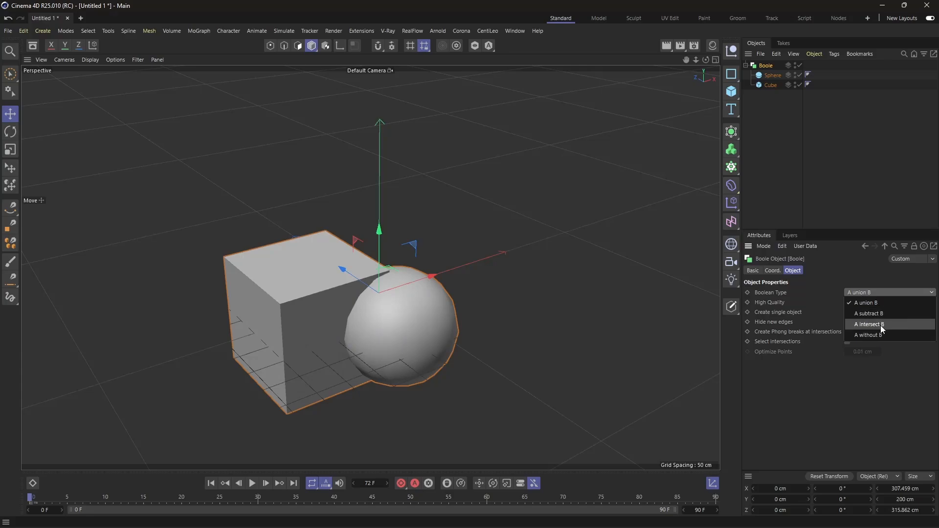
pyautogui.click(882, 325)
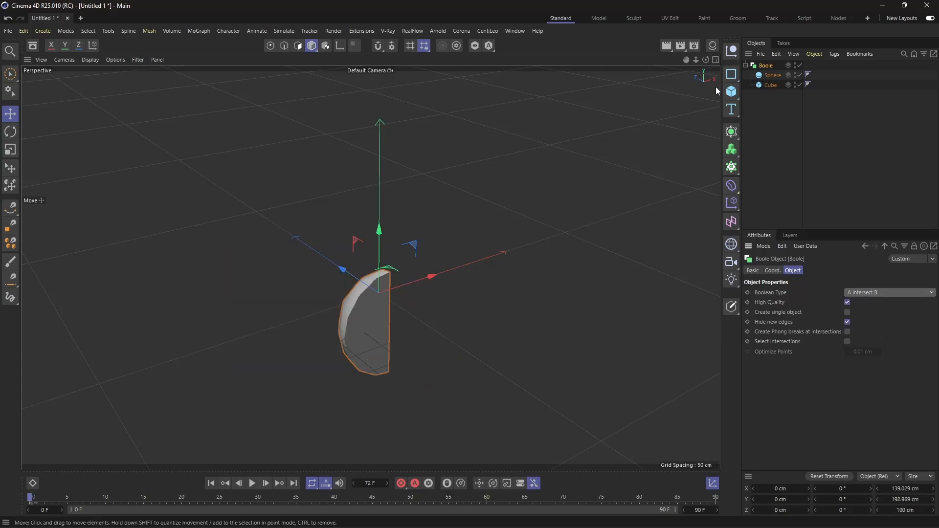
pyautogui.keyDown('alt'); pyautogui.moveTo(370, 267); pyautogui.dragTo(372, 442); pyautogui.keyUp('alt')
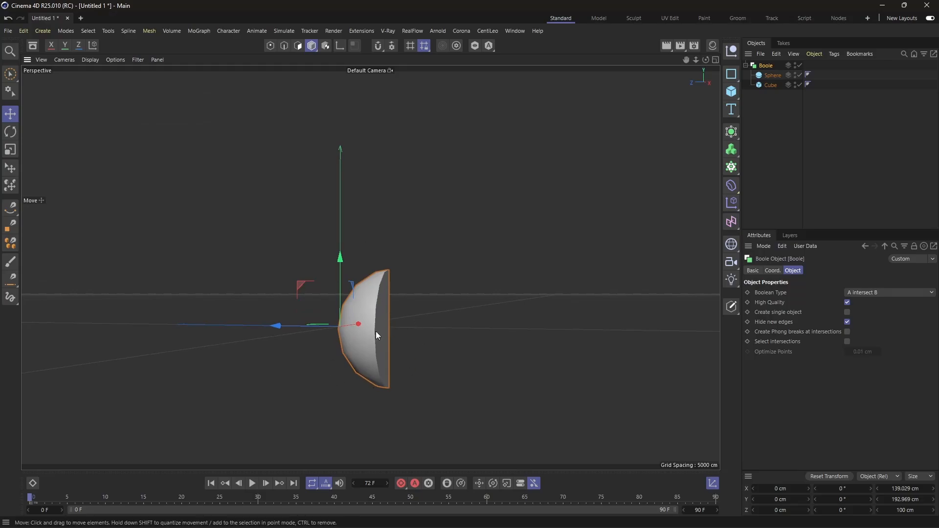
# Switch the Boole's Boolean Type to A without B and examine the sphere's open cut
pyautogui.click(881, 292)
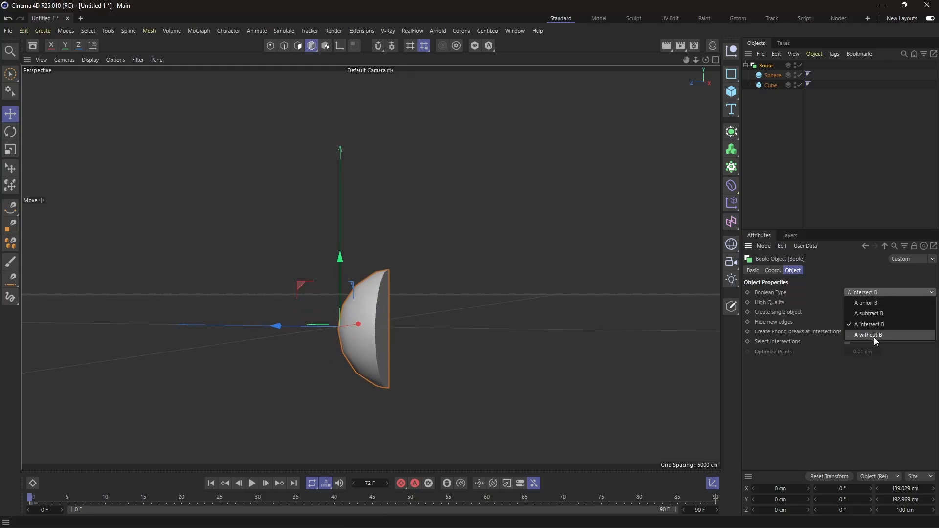
pyautogui.click(874, 336)
pyautogui.moveTo(706, 59); pyautogui.dragTo(806, 74)
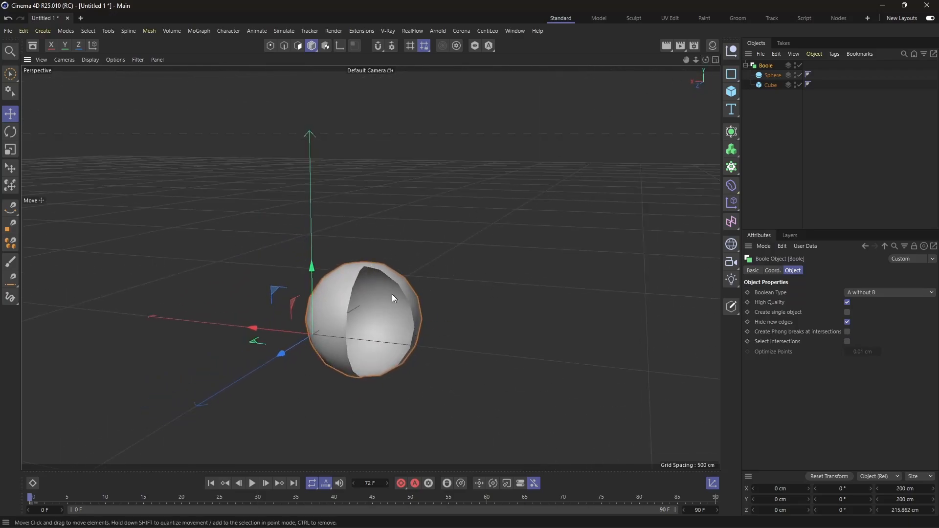
pyautogui.moveTo(705, 60); pyautogui.dragTo(415, 266)
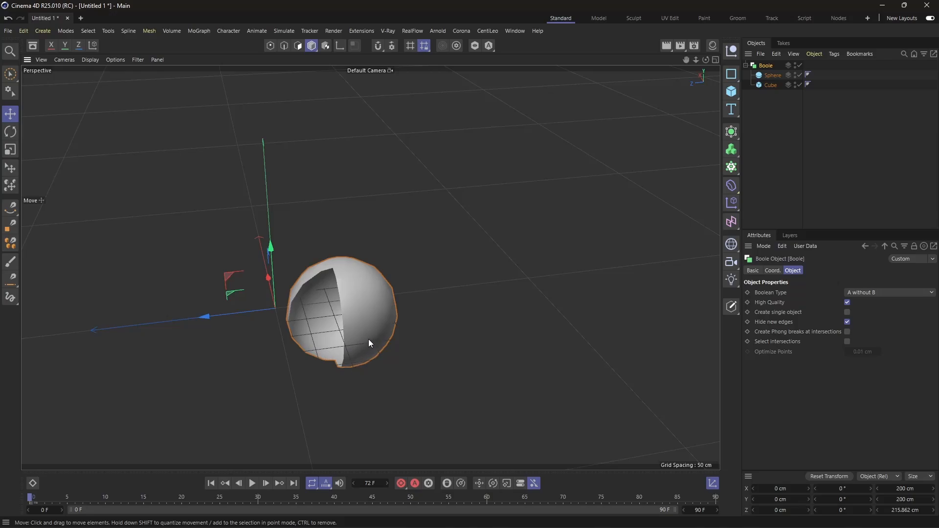
# Return the Boole's Boolean Type to A subtract B
pyautogui.click(872, 293)
pyautogui.click(880, 313)
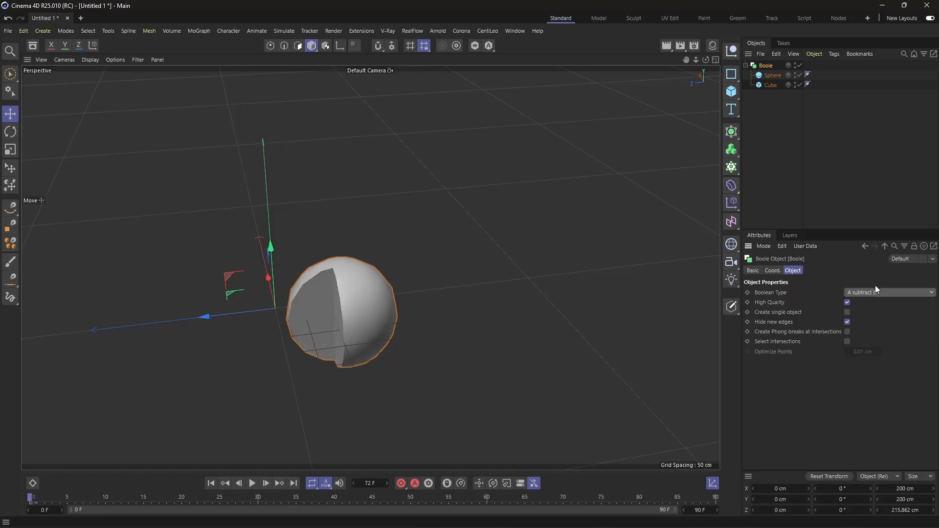
pyautogui.click(870, 293)
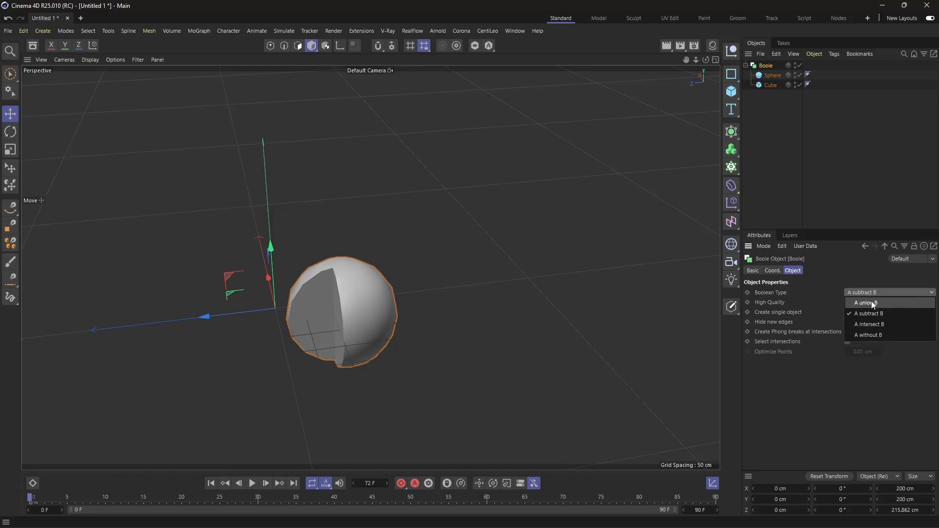
pyautogui.click(857, 382)
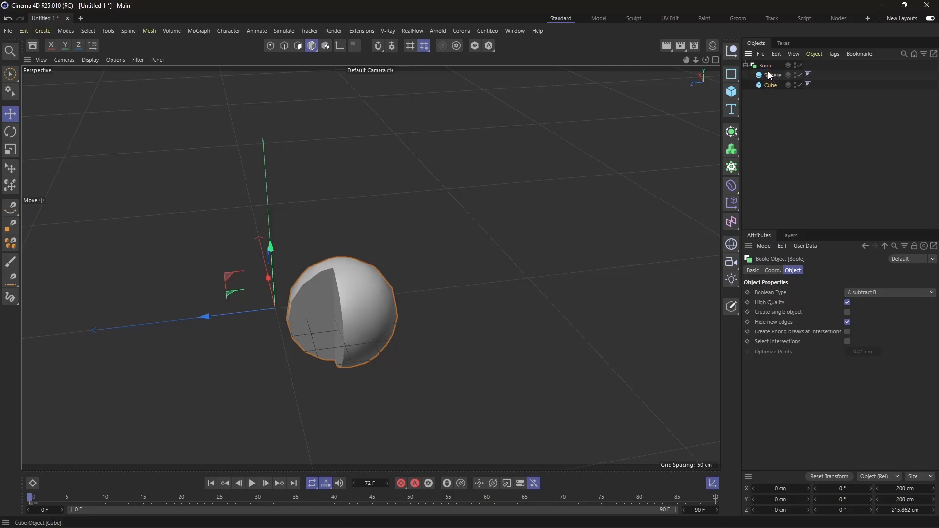
# Reorder the Boole's children so the cube sits above the sphere
pyautogui.moveTo(769, 76); pyautogui.dragTo(770, 77)
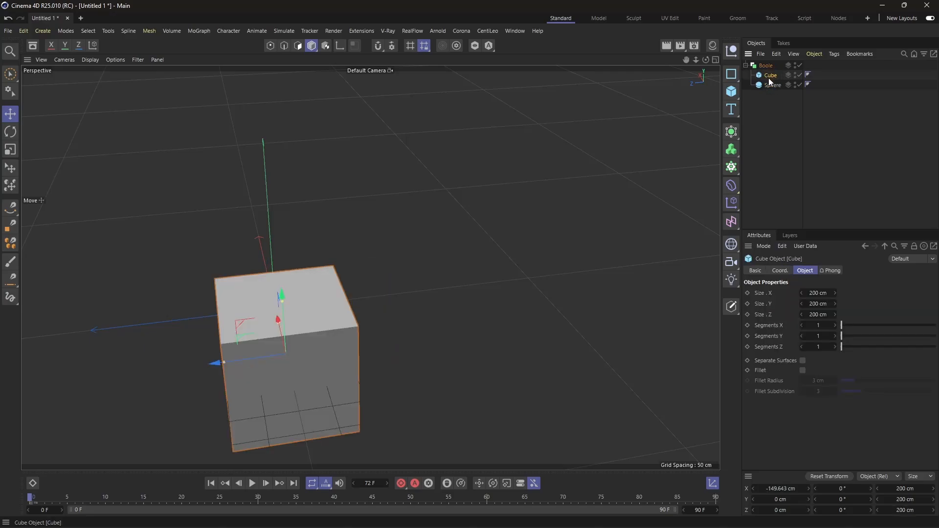
pyautogui.moveTo(706, 59)
pyautogui.mouseDown()
pyautogui.moveTo(631, 78)
pyautogui.moveTo(587, 29)
pyautogui.moveTo(631, 58)
pyautogui.moveTo(710, 62)
pyautogui.mouseUp()
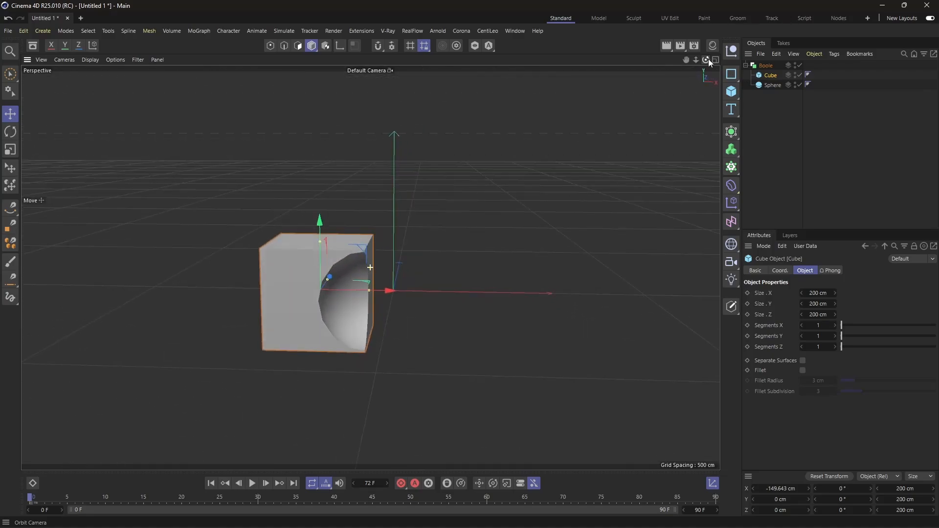
# Set the Boolean Type of the cube-first Boole to A intersect B
pyautogui.click(766, 66)
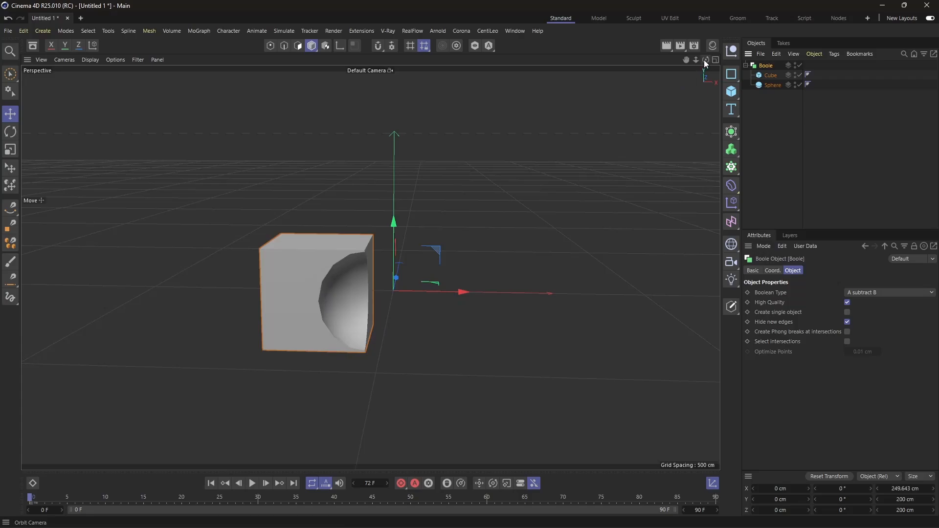
pyautogui.moveTo(704, 60); pyautogui.dragTo(729, 91)
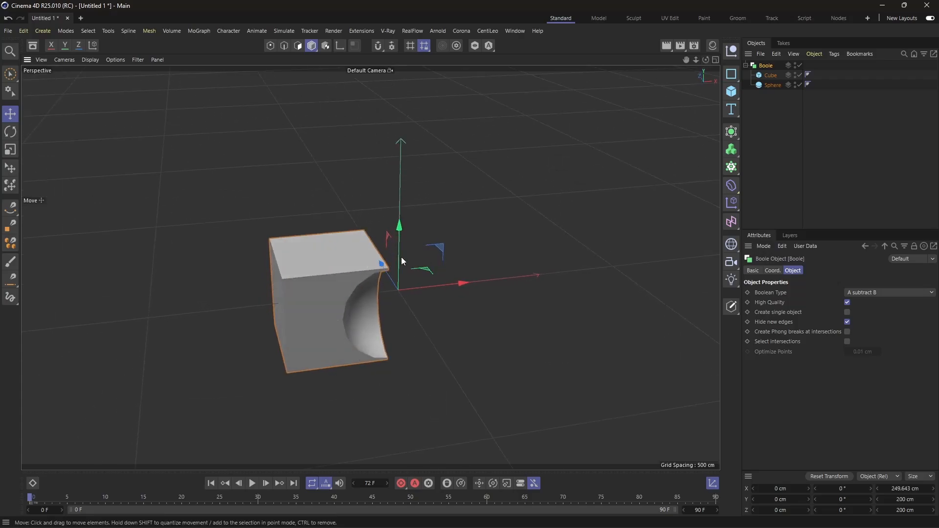
pyautogui.click(894, 293)
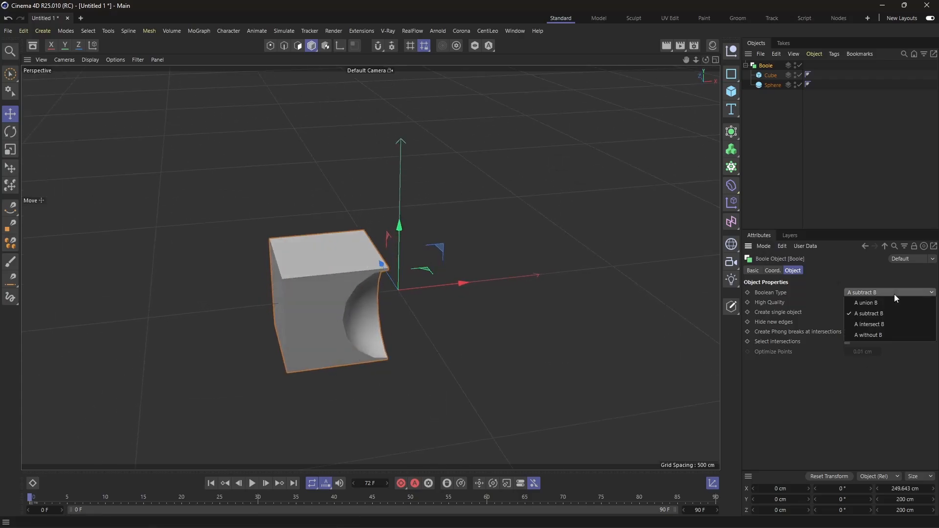
pyautogui.click(874, 325)
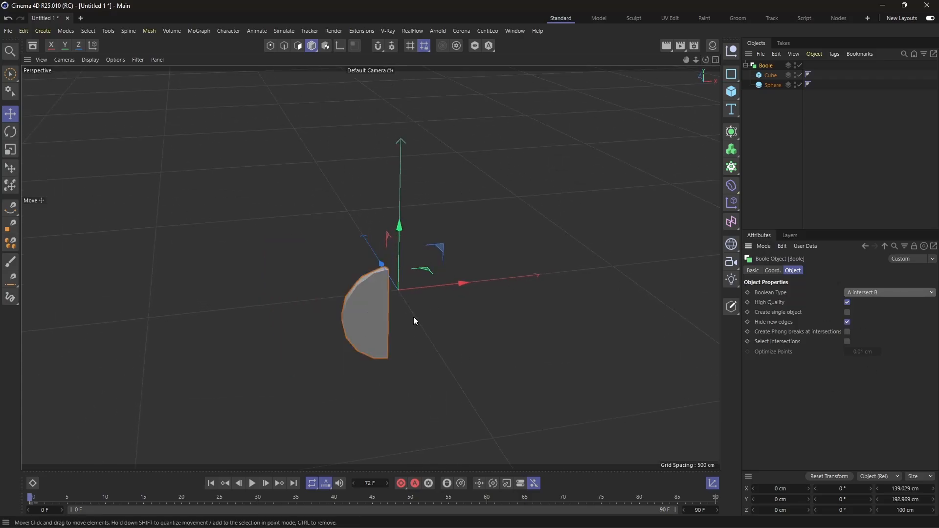
# Set the Boole's Boolean Type to A without B and examine the cube's open cut from several sides
pyautogui.click(850, 294)
pyautogui.click(865, 335)
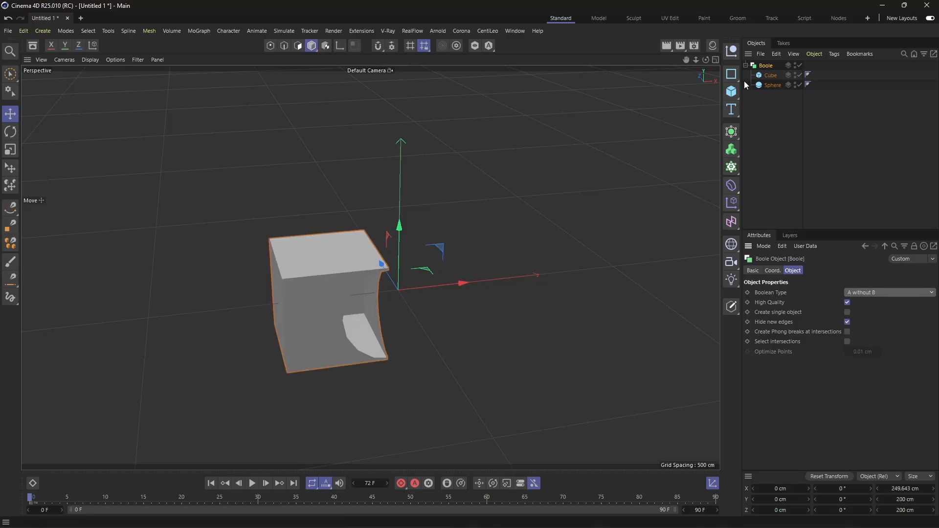
pyautogui.moveTo(705, 60)
pyautogui.mouseDown()
pyautogui.moveTo(587, 29)
pyautogui.moveTo(606, 10)
pyautogui.moveTo(651, 78)
pyautogui.moveTo(679, 39)
pyautogui.moveTo(718, 30)
pyautogui.moveTo(743, 83)
pyautogui.moveTo(705, 60)
pyautogui.mouseUp()
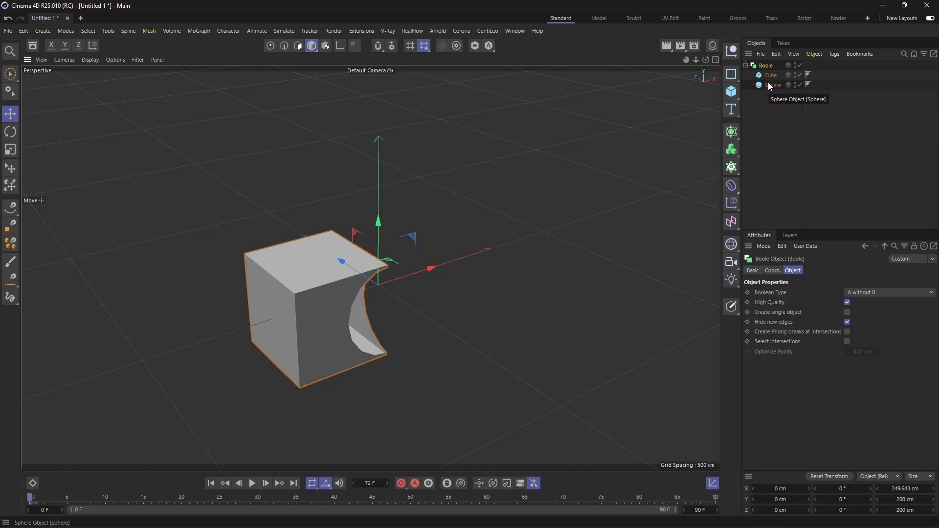
pyautogui.moveTo(705, 60); pyautogui.dragTo(594, 251)
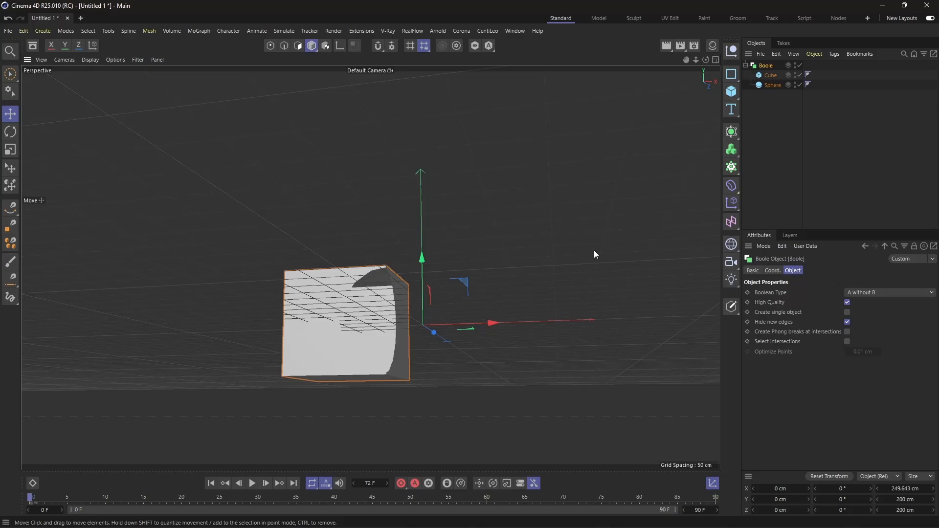
pyautogui.moveTo(707, 61); pyautogui.dragTo(704, 163)
pyautogui.moveTo(686, 59)
pyautogui.mouseDown()
pyautogui.moveTo(668, 44)
pyautogui.moveTo(706, 37)
pyautogui.moveTo(702, 12)
pyautogui.moveTo(631, 27)
pyautogui.moveTo(572, 78)
pyautogui.moveTo(518, 80)
pyautogui.moveTo(704, 59)
pyautogui.mouseUp()
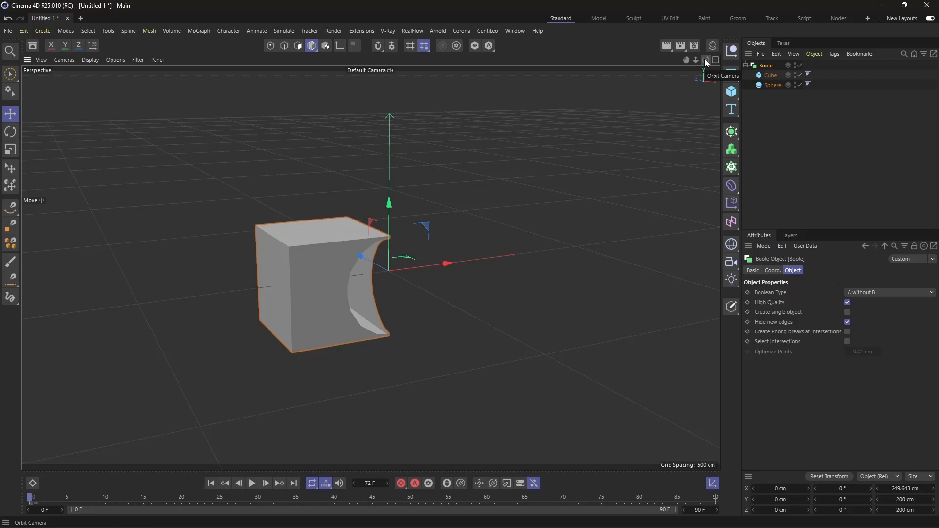